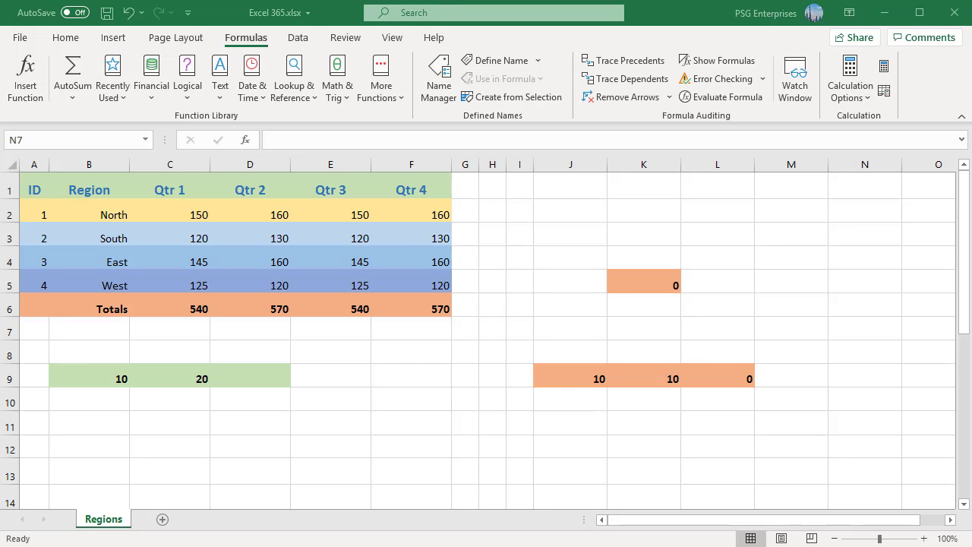
# Enter the self-referencing formula =B9+C9+D9 in cell D9 and dismiss the circular reference warning.
pyautogui.doubleClick(232, 379)
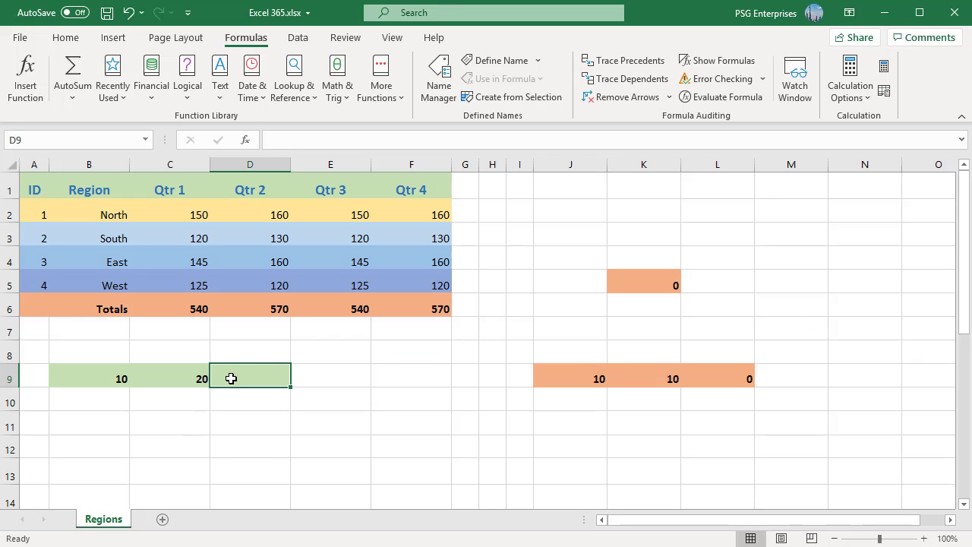
pyautogui.write('=B9+C9+D9')
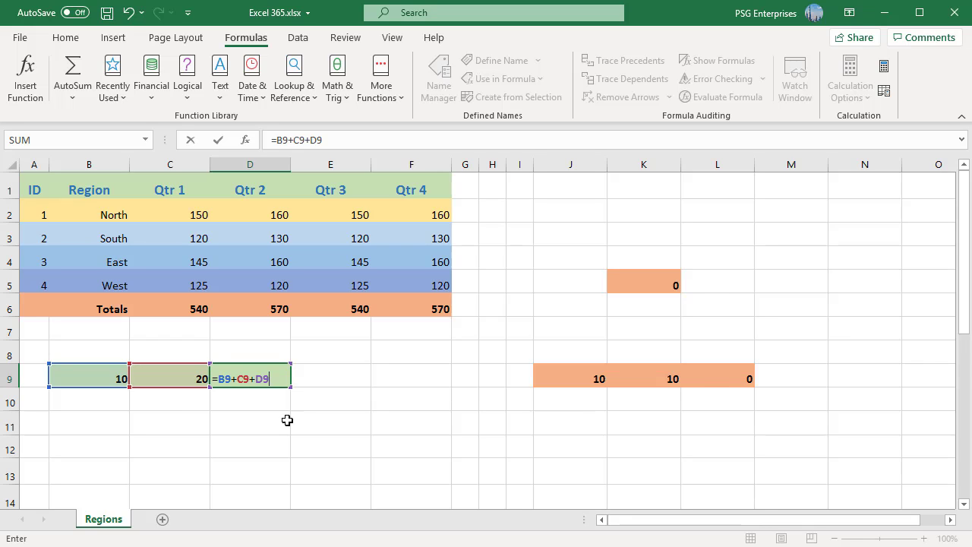
pyautogui.press('Return')
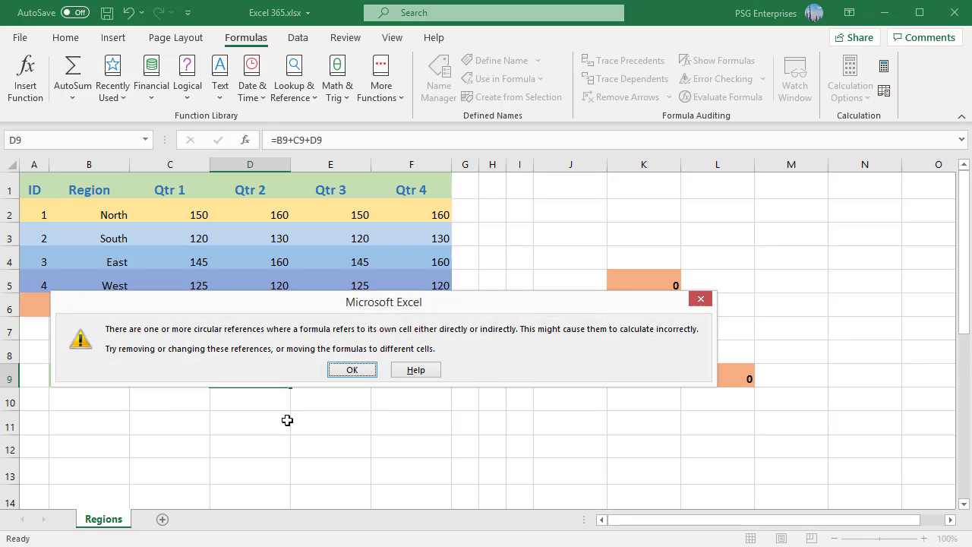
pyautogui.click(351, 373)
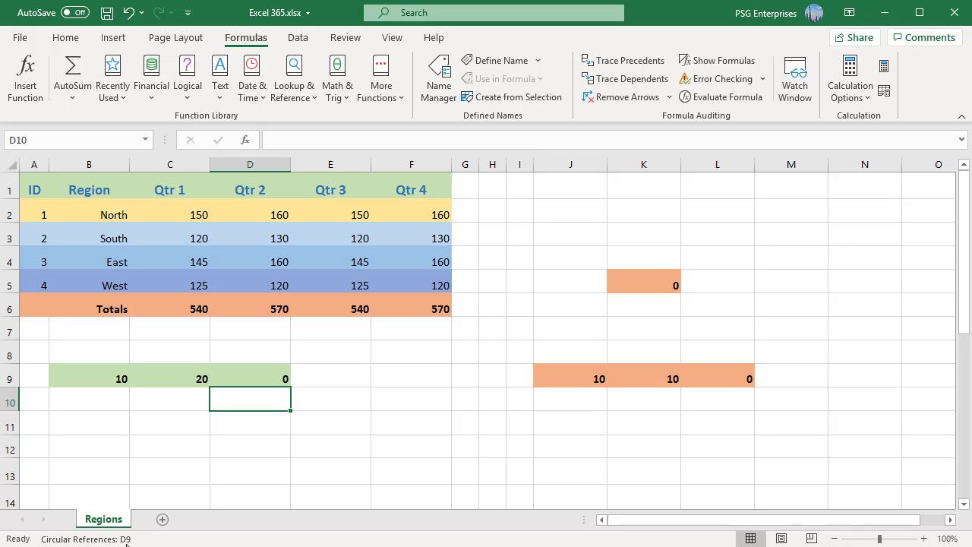
# Change the Qtr 1 total formula in cell C6 to =SUM(C2:C6).
pyautogui.click(194, 310)
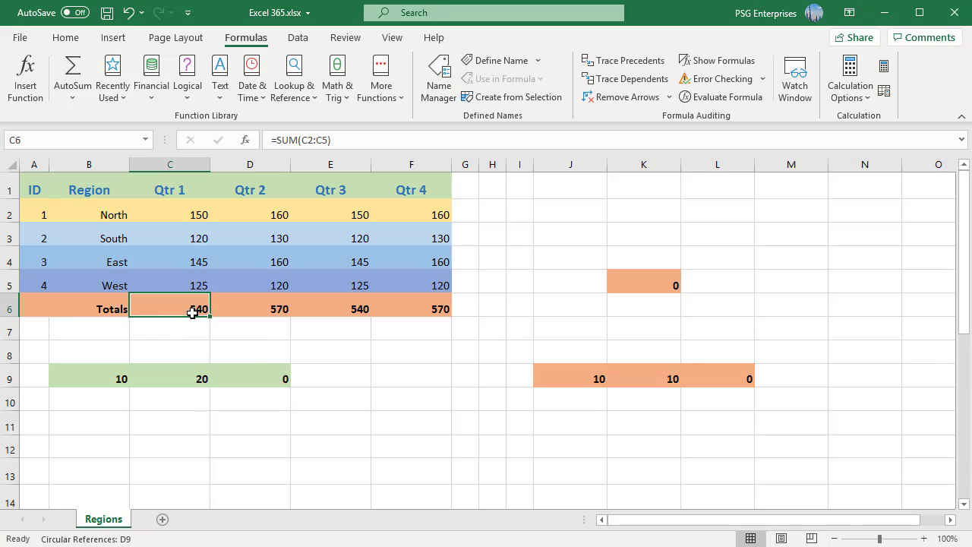
pyautogui.doubleClick(196, 311)
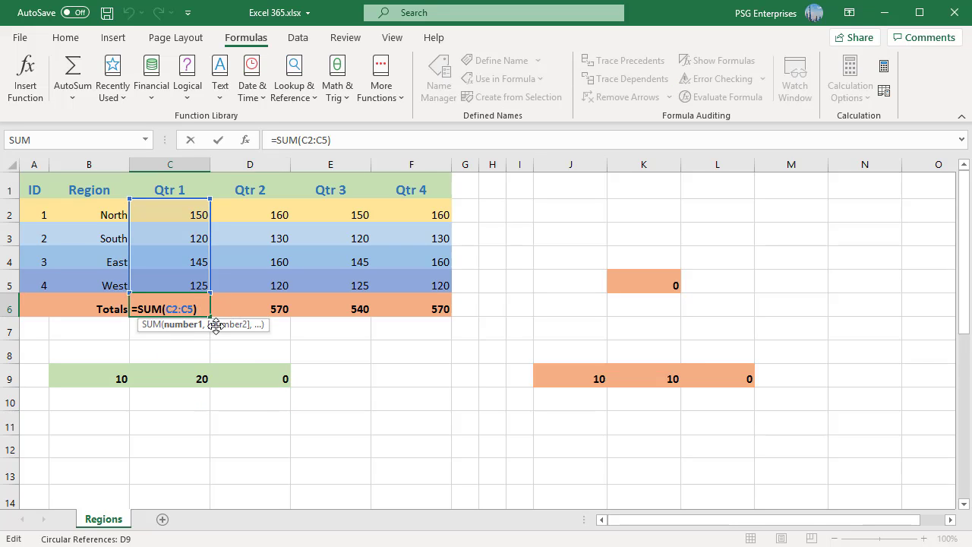
pyautogui.press('BackSpace')
pyautogui.write('6')
pyautogui.press('Return')
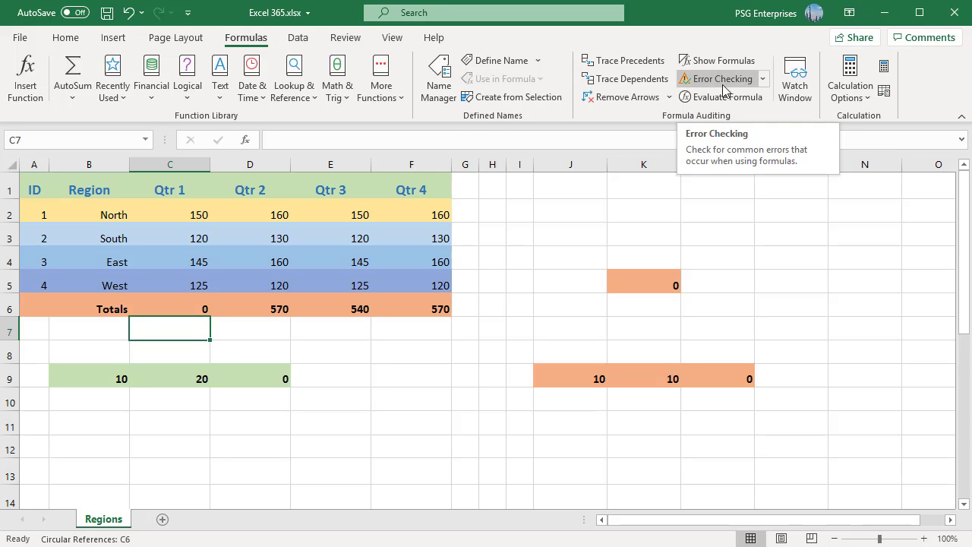
# Go to the circular reference in C6 through Error Checking and correct its formula to =SUM(C2:C5).
pyautogui.click(763, 79)
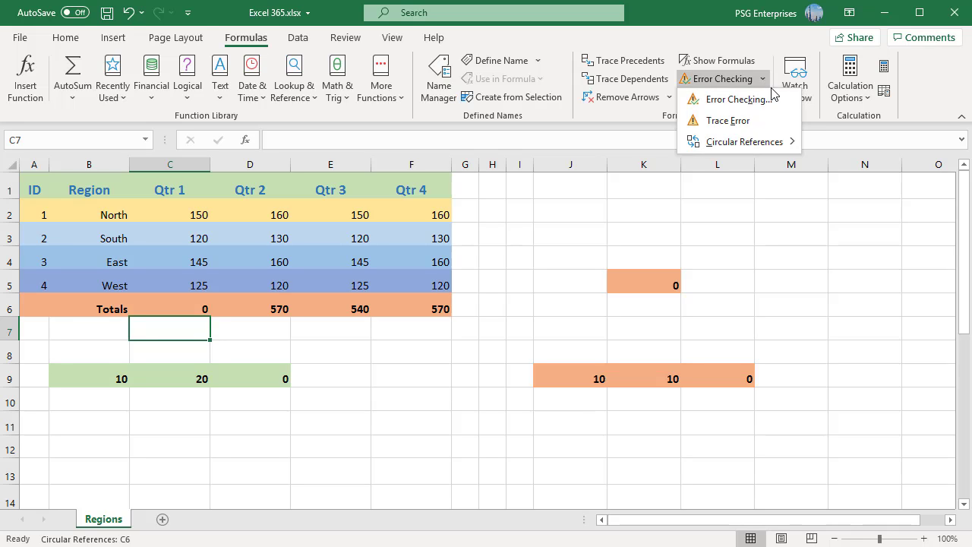
pyautogui.moveTo(794, 144)
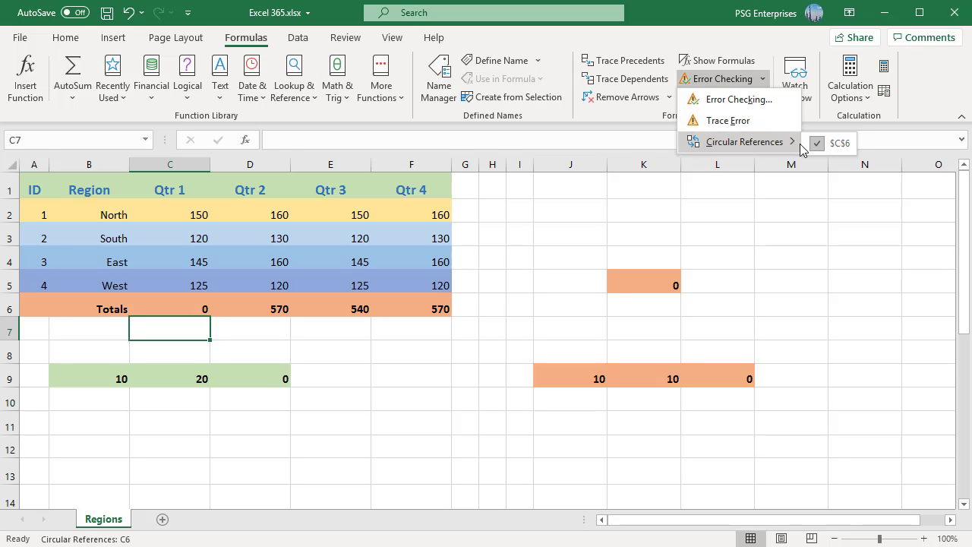
pyautogui.click(821, 145)
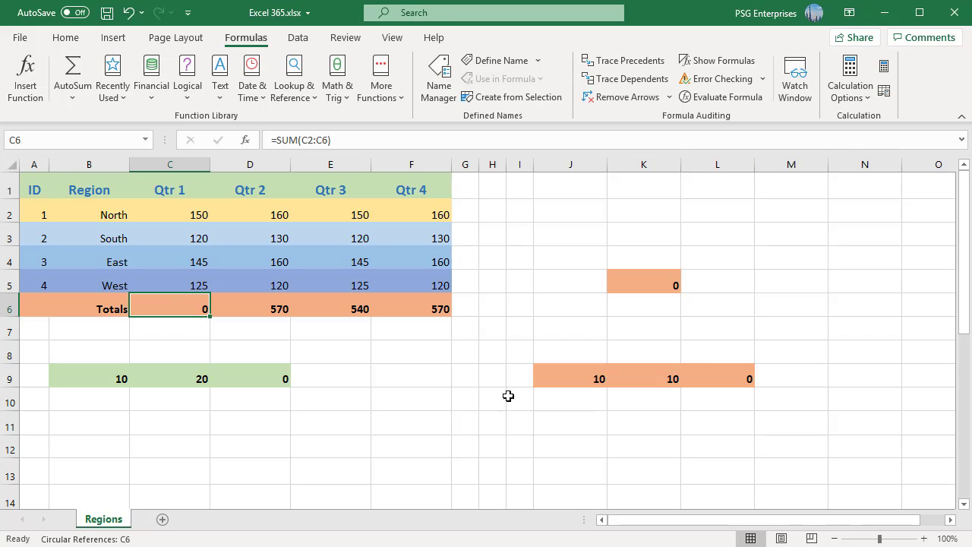
pyautogui.doubleClick(192, 304)
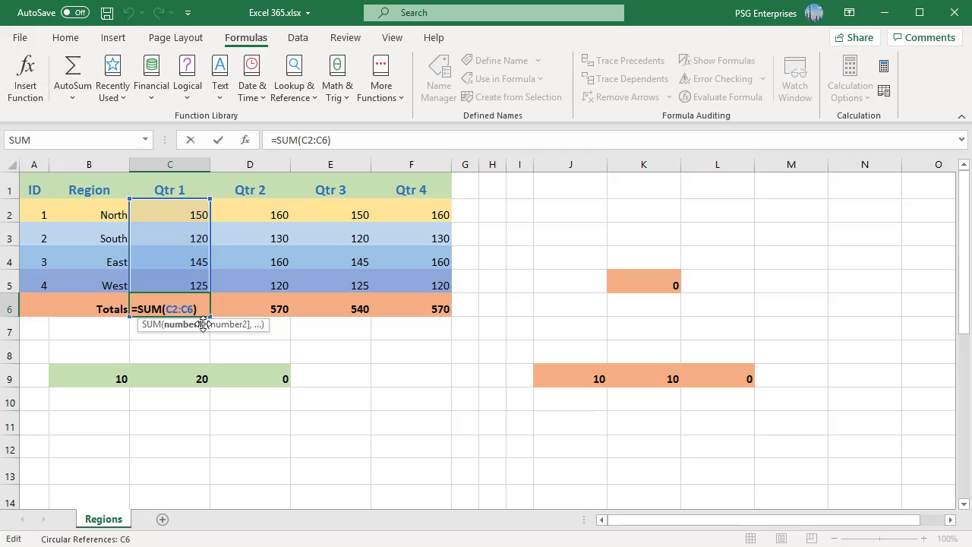
pyautogui.press('BackSpace')
pyautogui.write('5')
pyautogui.press('Return')
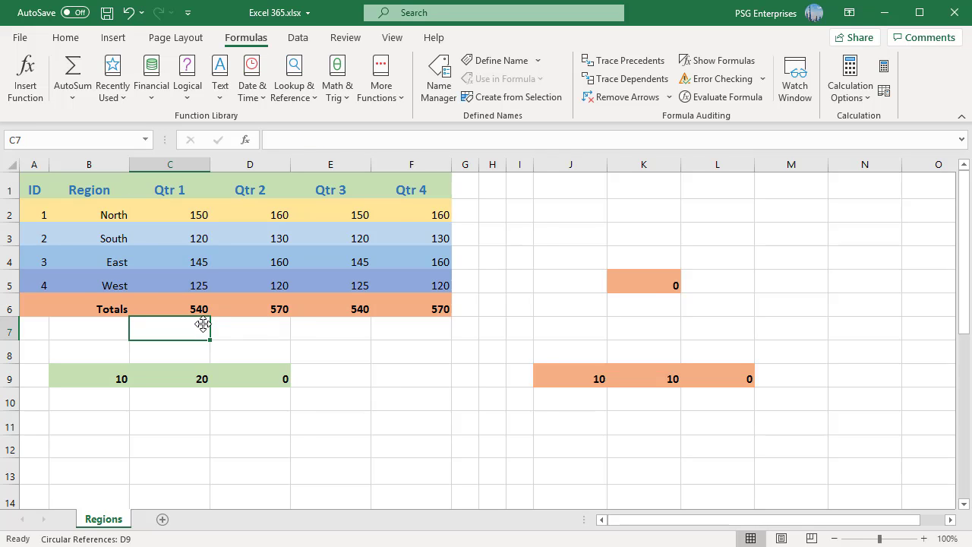
# Go to the circular reference in D9 through Error Checking and delete the cell's formula.
pyautogui.click(761, 80)
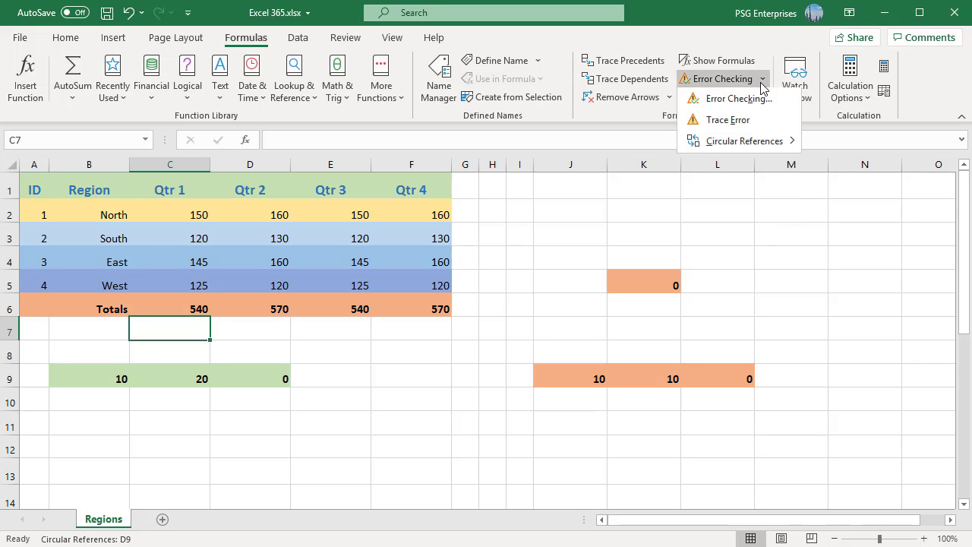
pyautogui.moveTo(774, 144)
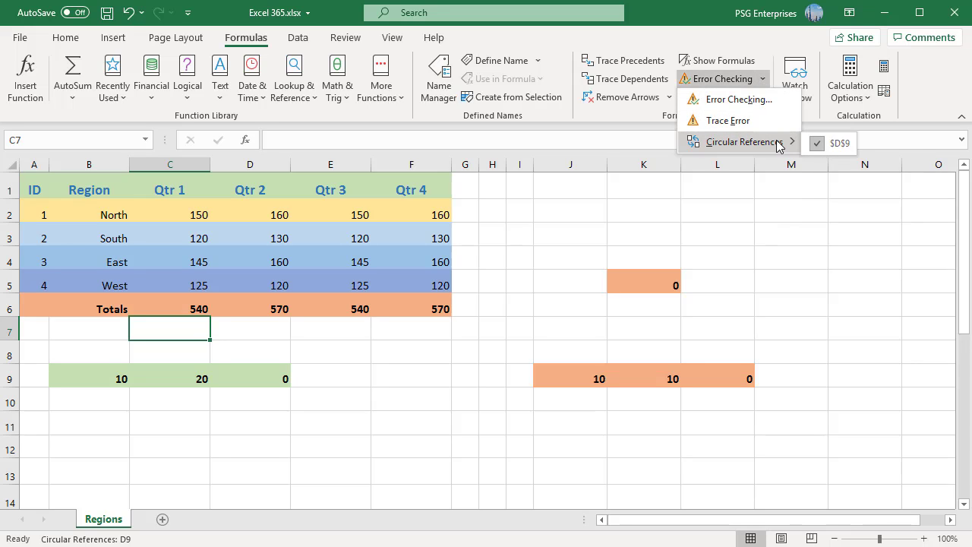
pyautogui.click(830, 142)
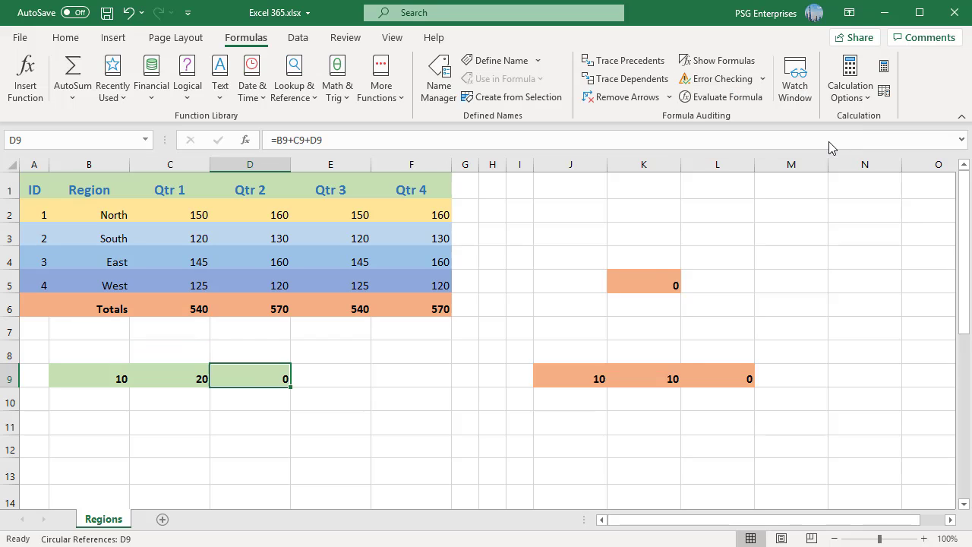
pyautogui.doubleClick(256, 375)
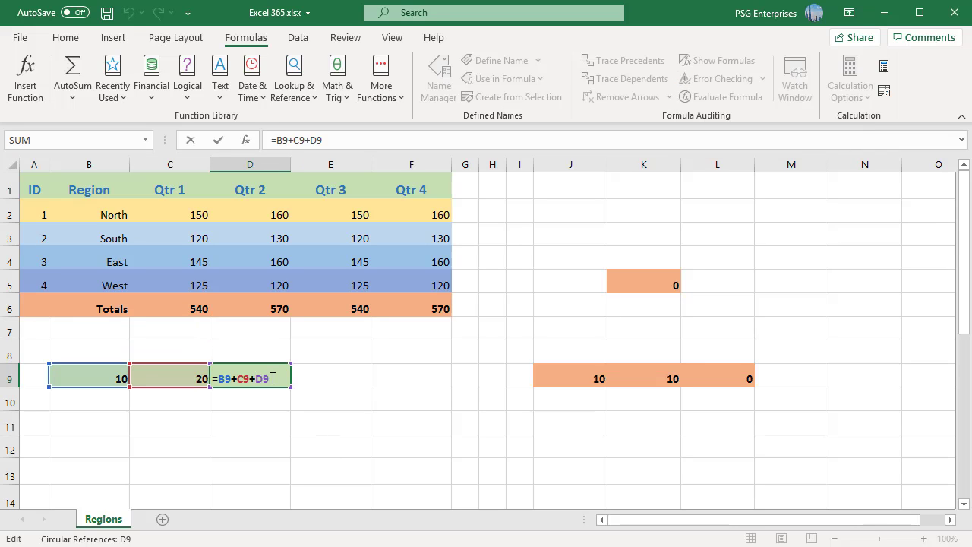
pyautogui.moveTo(273, 376); pyautogui.dragTo(212, 384)
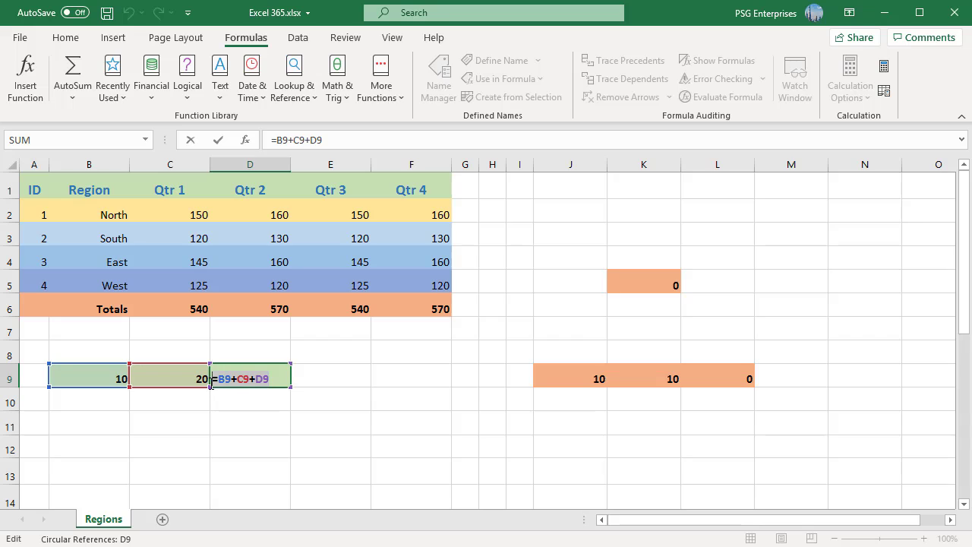
pyautogui.press('BackSpace')
pyautogui.press('BackSpace')
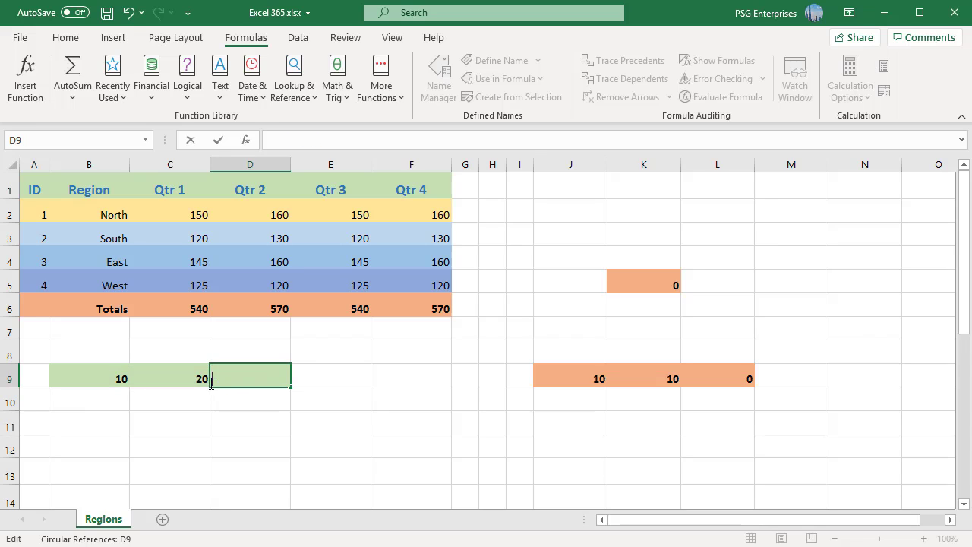
pyautogui.click(233, 445)
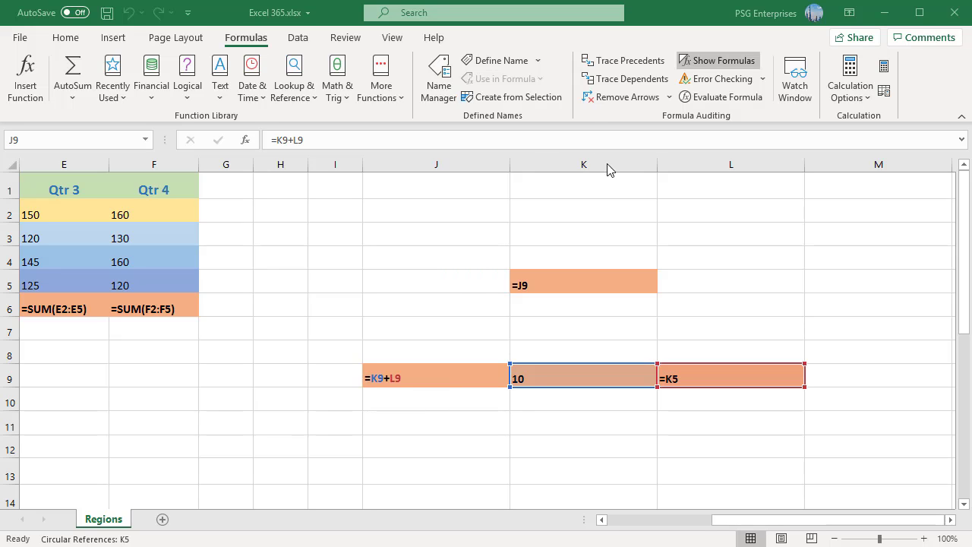
# Review the circular references that Error Checking lists for the orange cells.
pyautogui.click(762, 82)
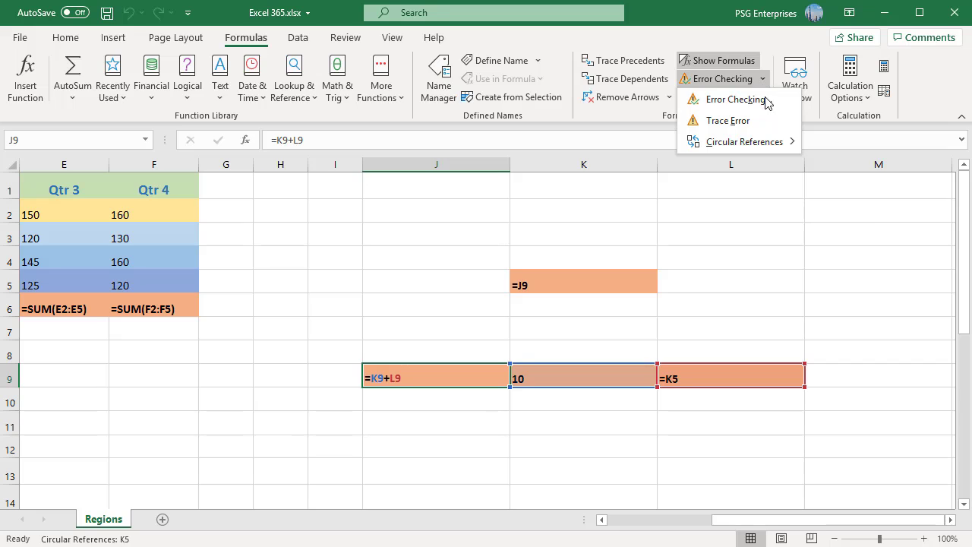
pyautogui.moveTo(729, 141)
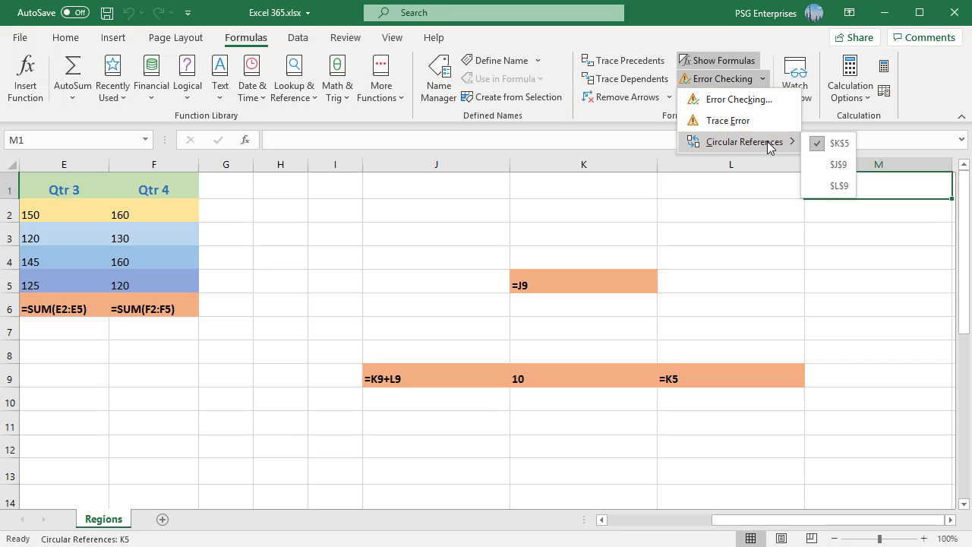
pyautogui.click(829, 186)
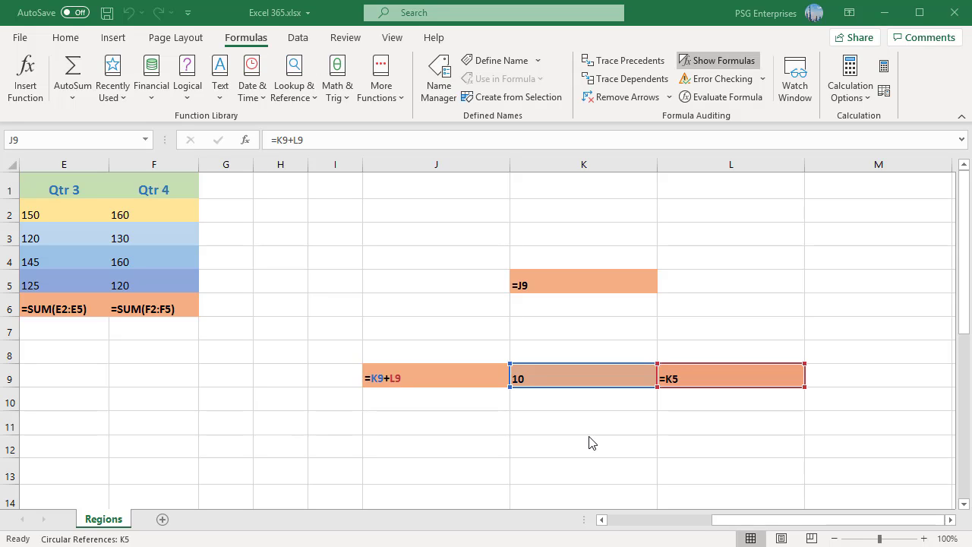
# Trace the precedents of cell J9 through three levels, and remove the tracer arrows.
pyautogui.click(402, 373)
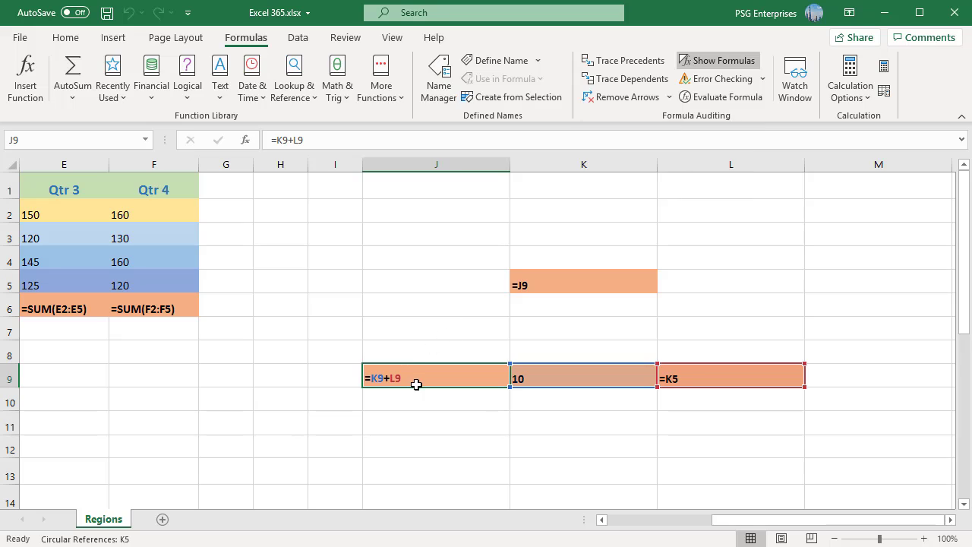
pyautogui.click(612, 64)
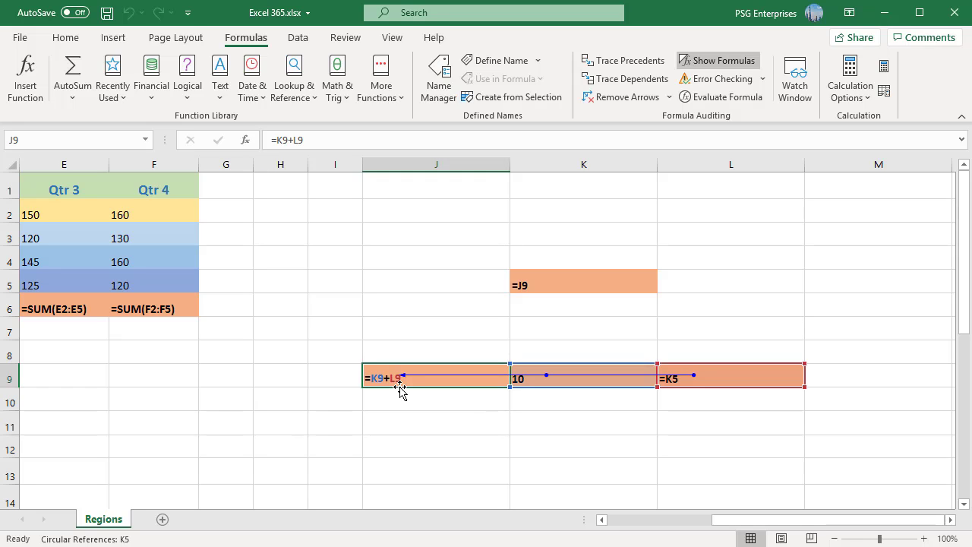
pyautogui.click(630, 65)
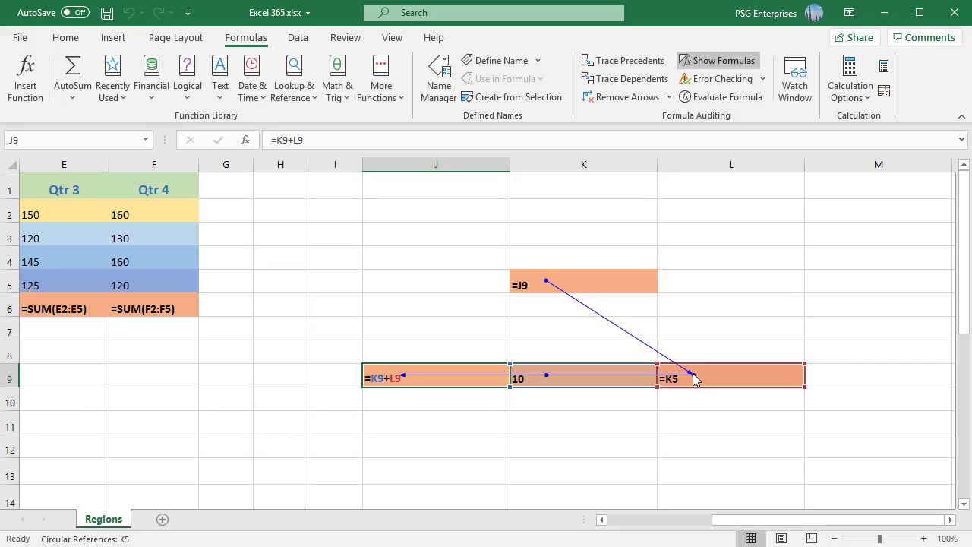
pyautogui.click(612, 64)
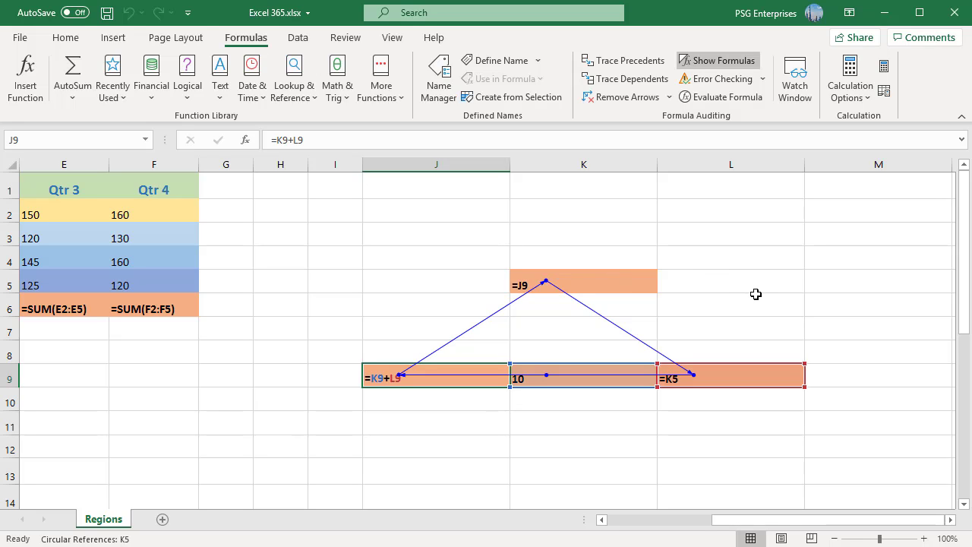
pyautogui.click(618, 97)
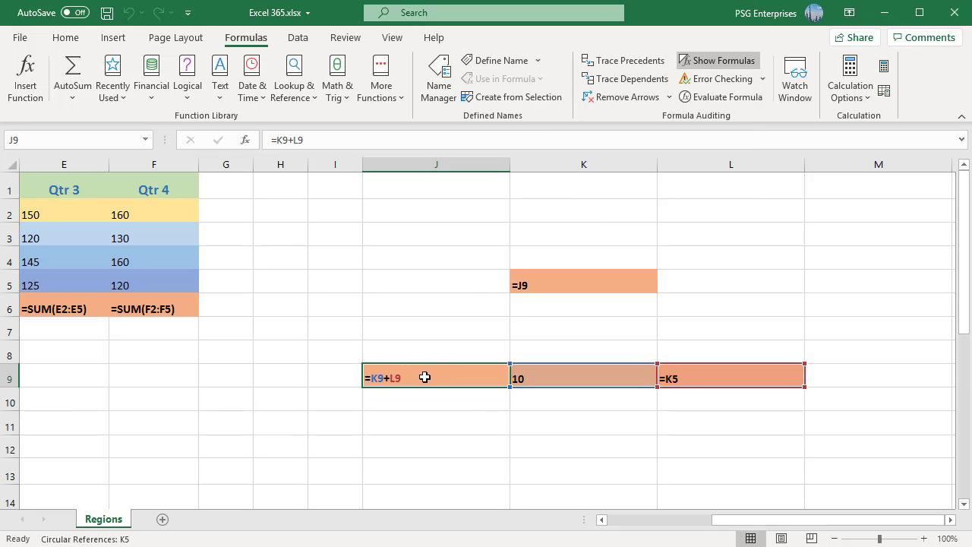
# Trace the dependents of cell J9 two levels and its precedents one level, and remove the arrows.
pyautogui.click(614, 81)
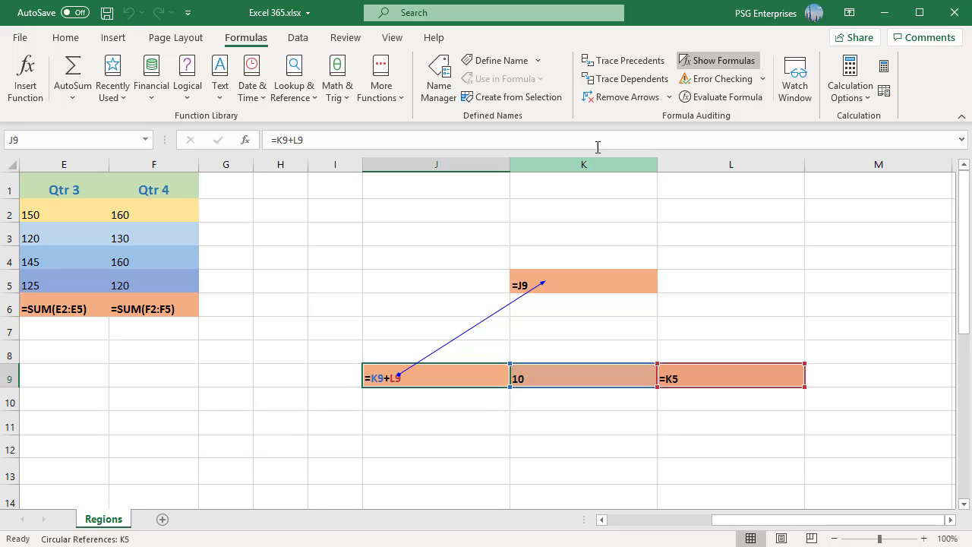
pyautogui.click(623, 82)
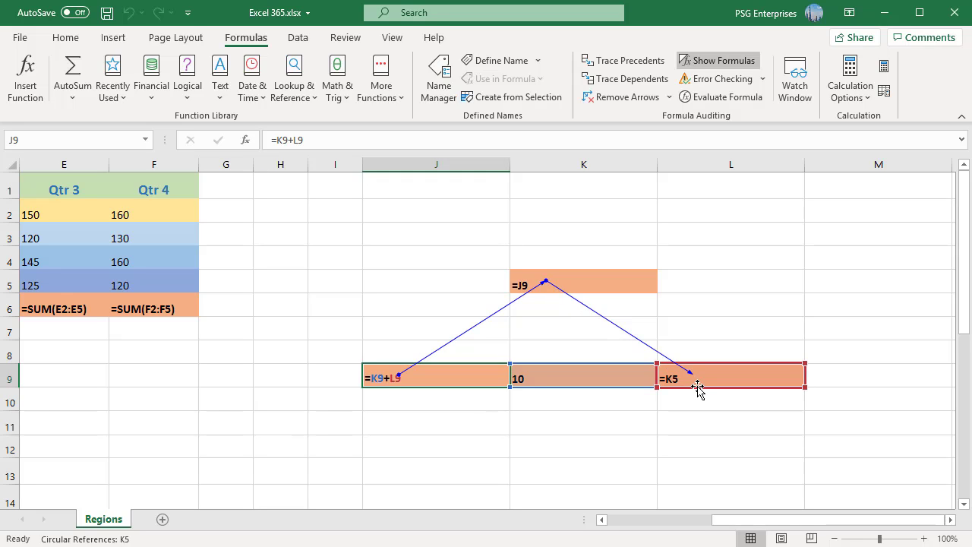
pyautogui.click(610, 61)
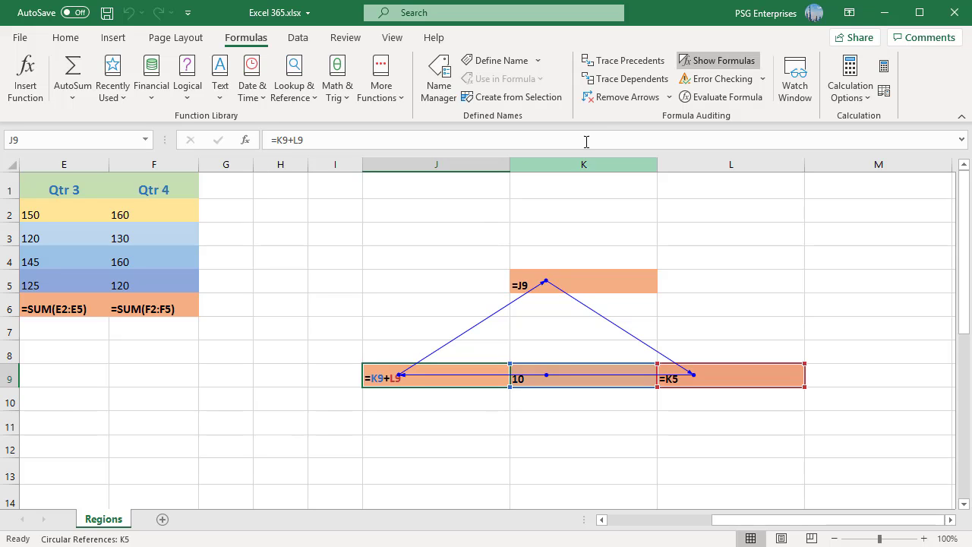
pyautogui.click(621, 97)
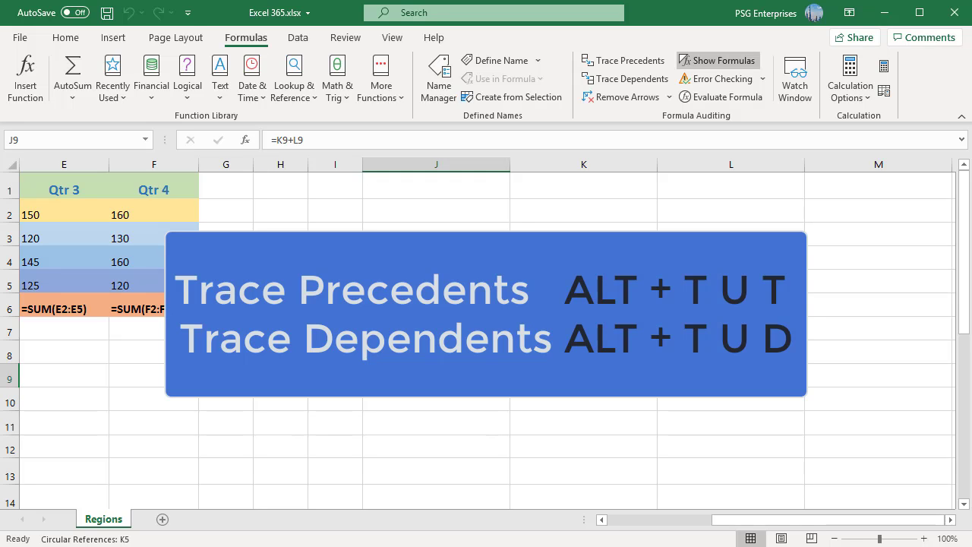
# Clear the formula from cell J9.
pyautogui.press('BackSpace')
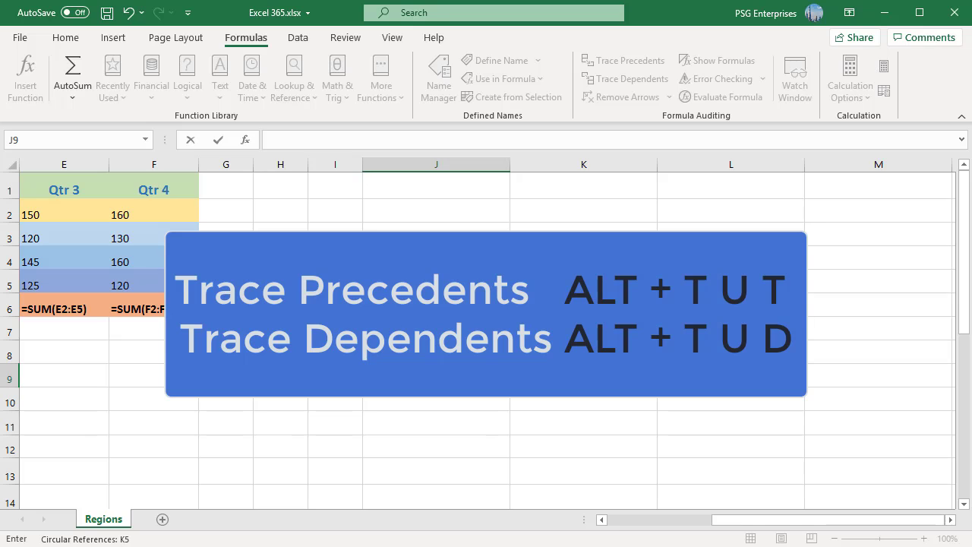